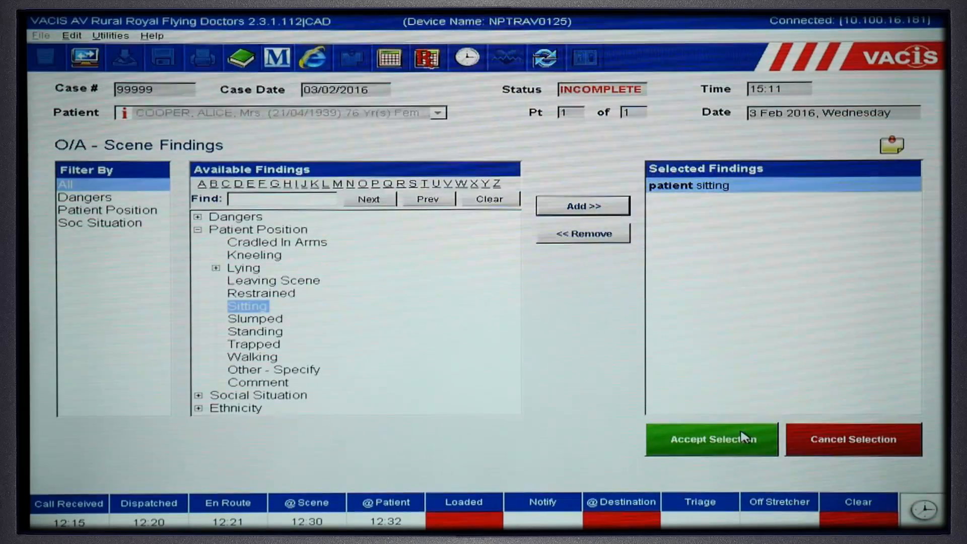
# Fill in the carer's family name and given name in the Others @ Scene record, with the title Mr
pyautogui.click(160, 257)
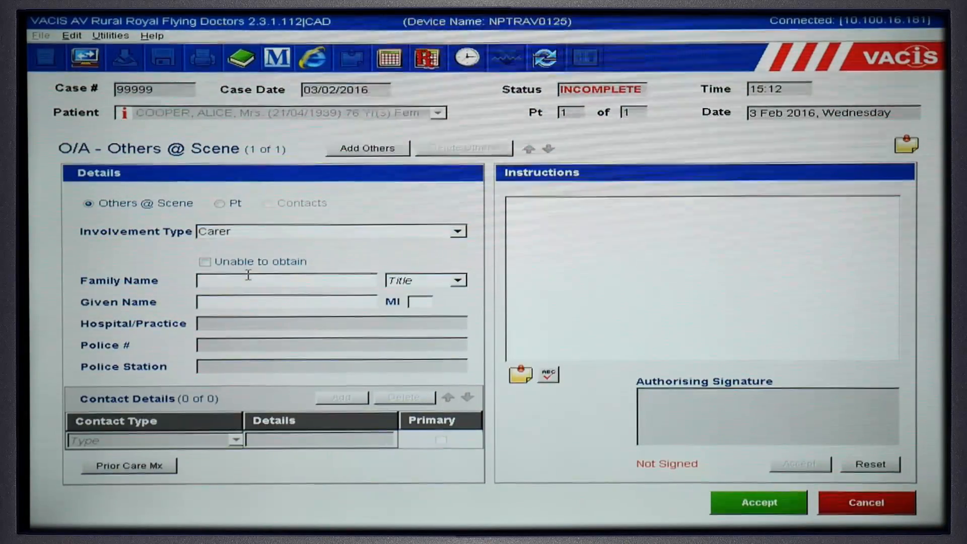
pyautogui.click(248, 275)
pyautogui.write('Smith')
pyautogui.click(212, 303)
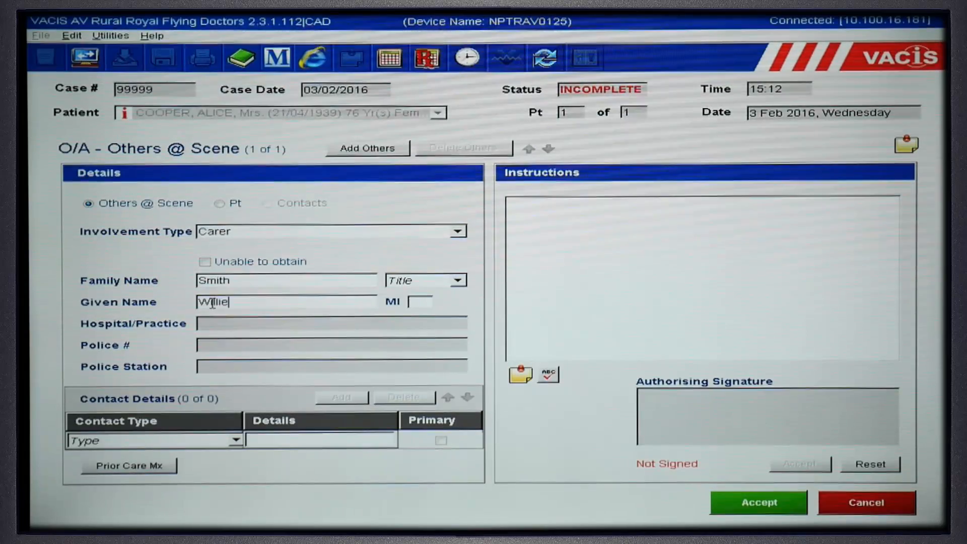
pyautogui.click(419, 284)
pyautogui.click(413, 302)
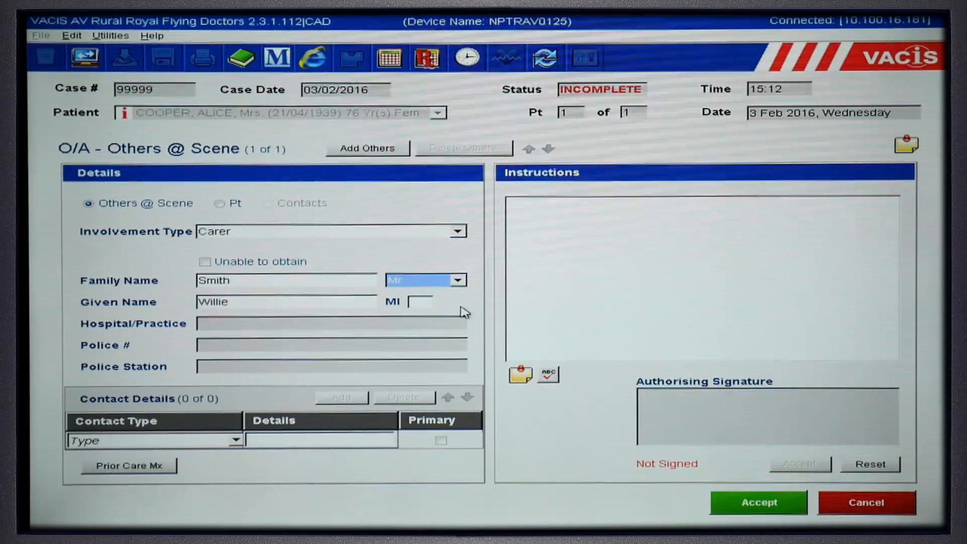
# Enter the carer's instructions as "Requires pad change at roughly 1800"
pyautogui.click(678, 267)
pyautogui.write('Requires')
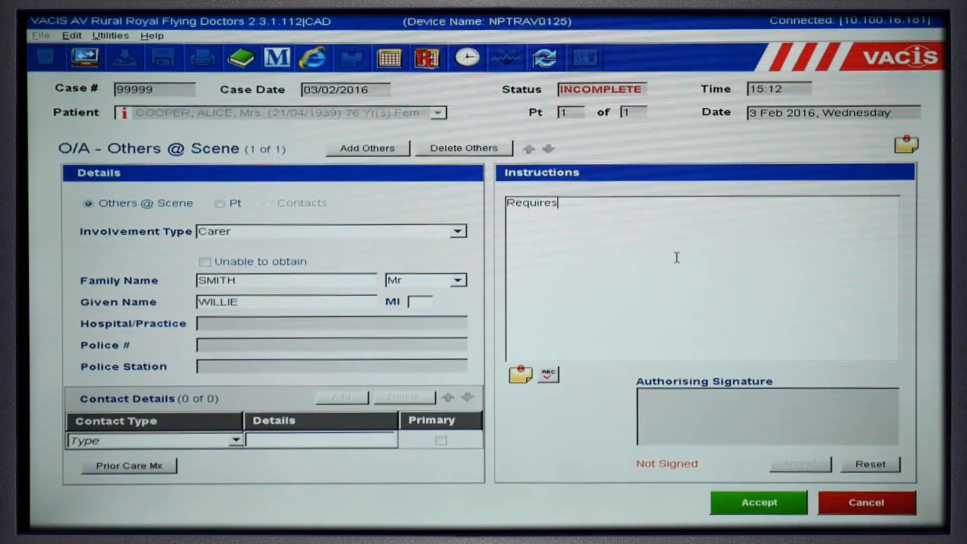
pyautogui.write(' pad change at roughly 1800')
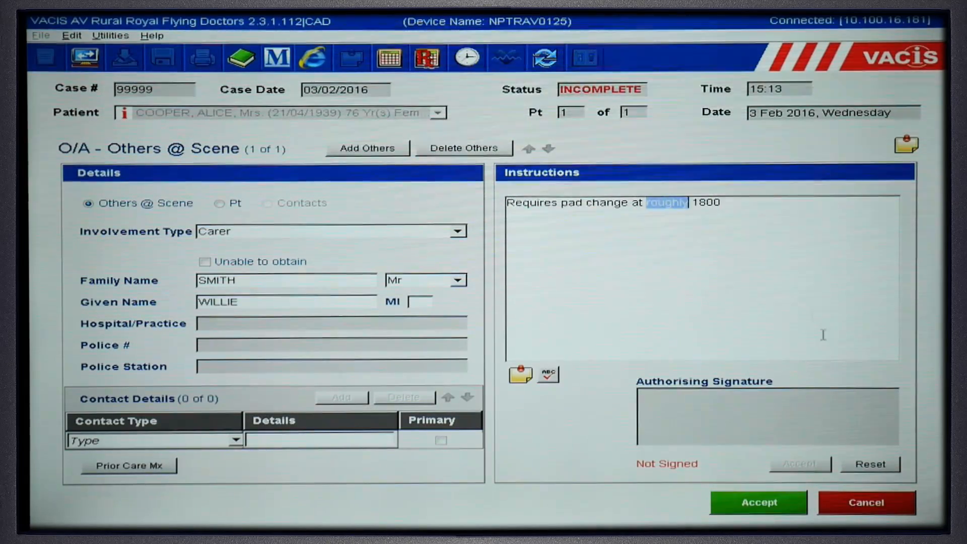
# Sign the authorising signature for the carer's instructions and accept the Others @ Scene record
pyautogui.click(797, 419)
pyautogui.moveTo(657, 413); pyautogui.dragTo(743, 418)
pyautogui.click(800, 464)
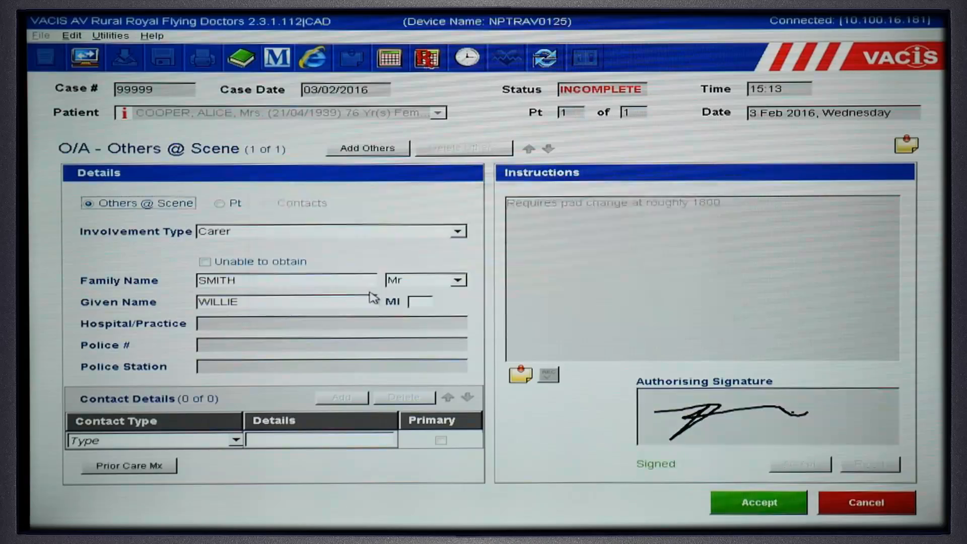
pyautogui.click(780, 506)
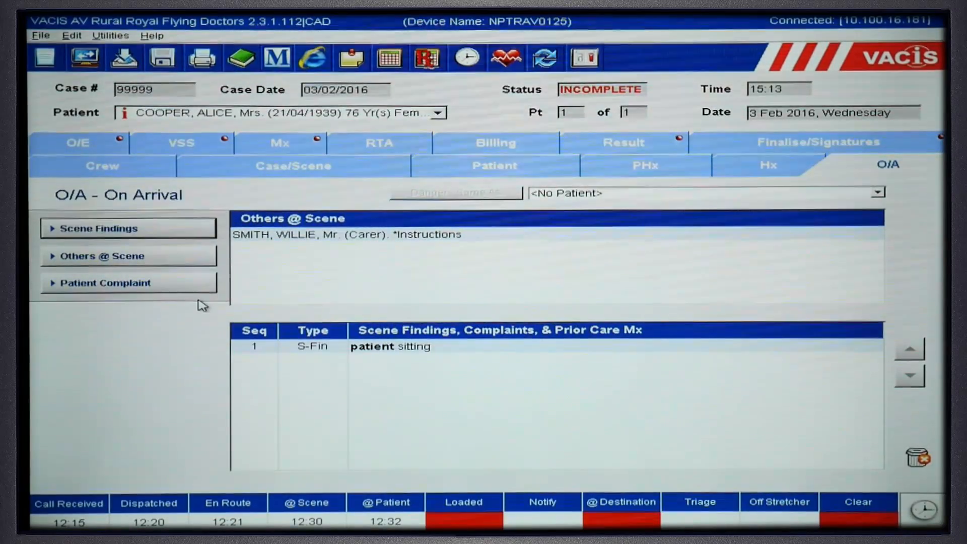
# Record no immediate life threat for the primary survey, and add crepitus of the left wrist to the secondary survey
pyautogui.click(70, 146)
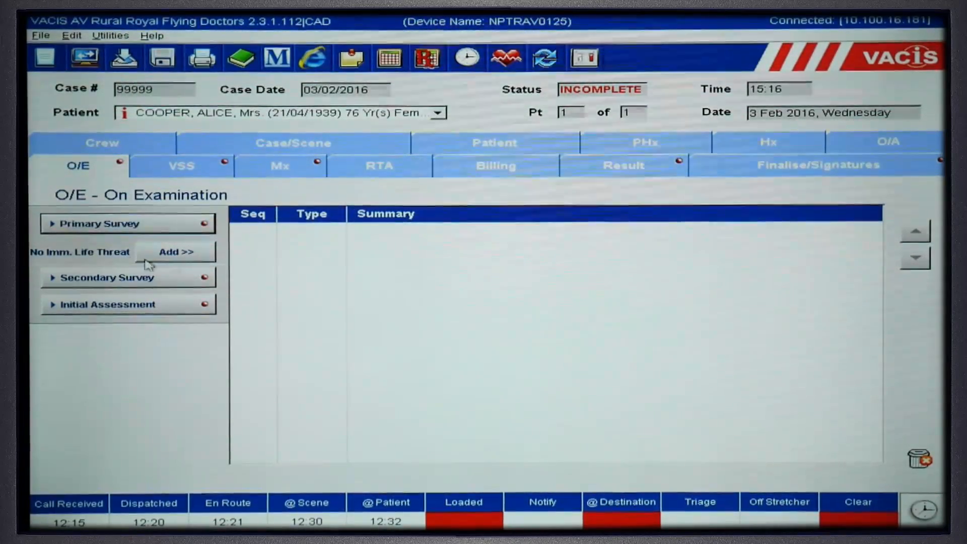
pyautogui.click(197, 260)
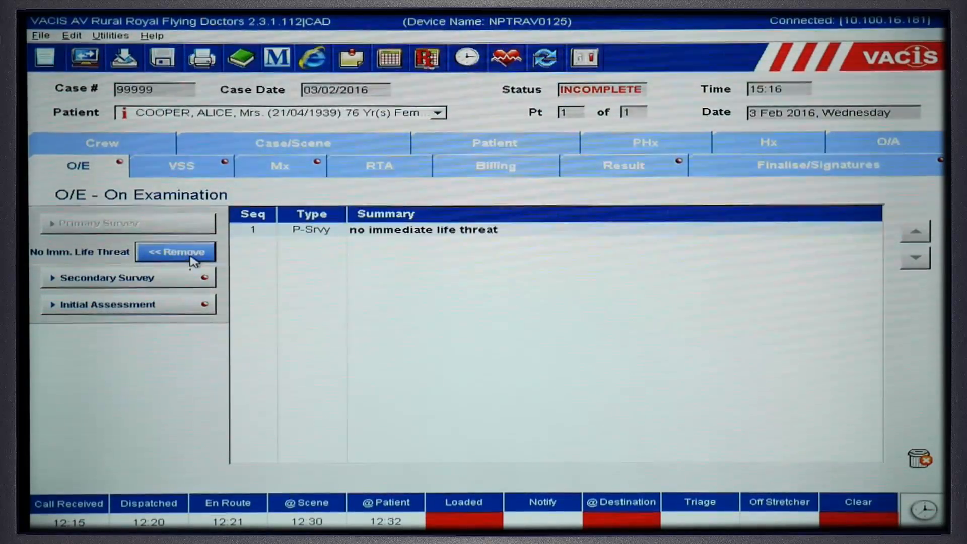
pyautogui.click(176, 279)
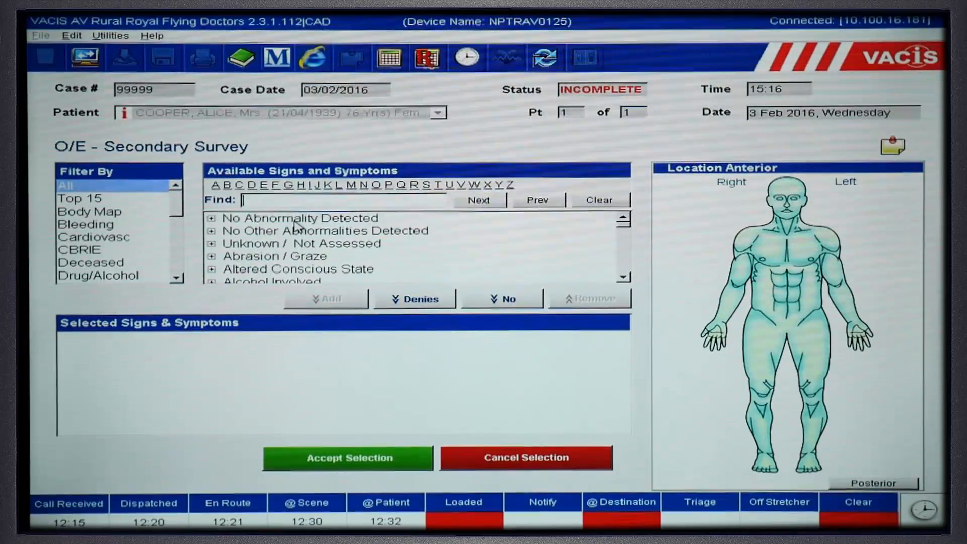
pyautogui.write('cre')
pyautogui.click(345, 304)
pyautogui.click(840, 285)
pyautogui.click(669, 377)
pyautogui.click(582, 417)
# Add pain described as sharp, located at the left wrist, to the secondary survey
pyautogui.moveTo(264, 201); pyautogui.dragTo(187, 203)
pyautogui.write('pain')
pyautogui.scroll(-1, 323, 253)
pyautogui.scroll(-2, 326, 258)
pyautogui.click(277, 270)
pyautogui.click(328, 299)
pyautogui.click(840, 284)
pyautogui.click(669, 378)
pyautogui.click(583, 417)
# Add anxiety and a denial of headache to the secondary survey, and accept the selection
pyautogui.press('BackSpace')
pyautogui.click(245, 218)
pyautogui.click(327, 299)
pyautogui.click(341, 201)
pyautogui.write('hea')
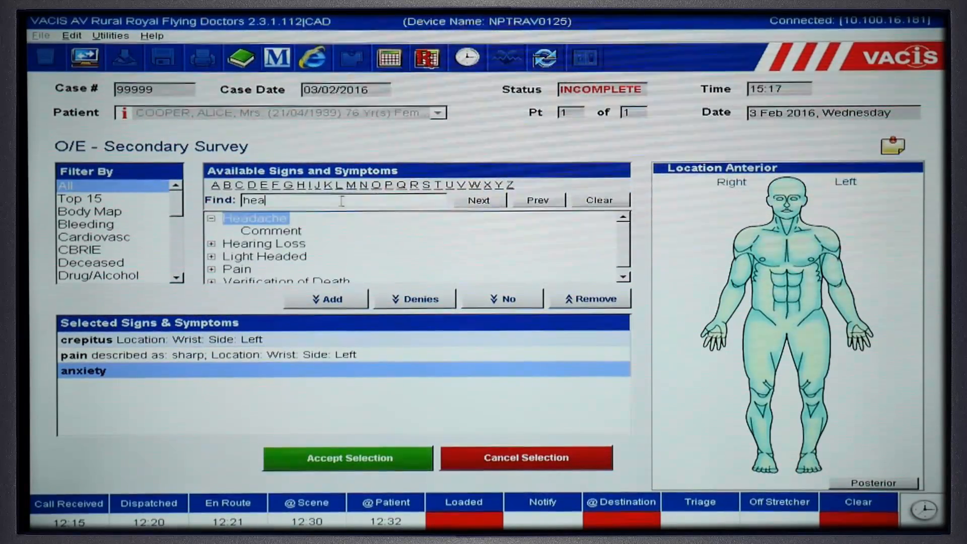
pyautogui.click(414, 299)
pyautogui.click(320, 461)
# Set the primary initial assessment to a closed fracture with the comment "Wrist L)" and accept it
pyautogui.click(146, 300)
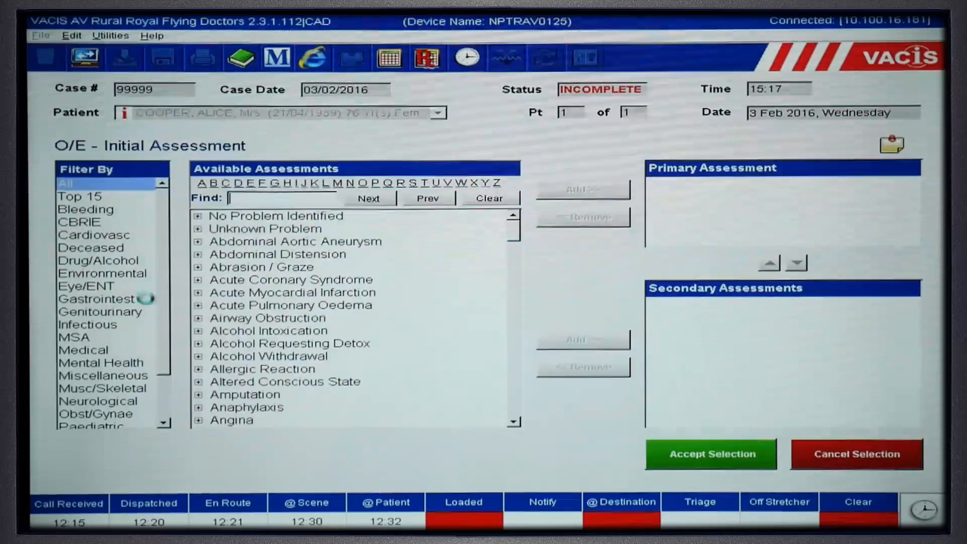
pyautogui.write('fra')
pyautogui.click(275, 242)
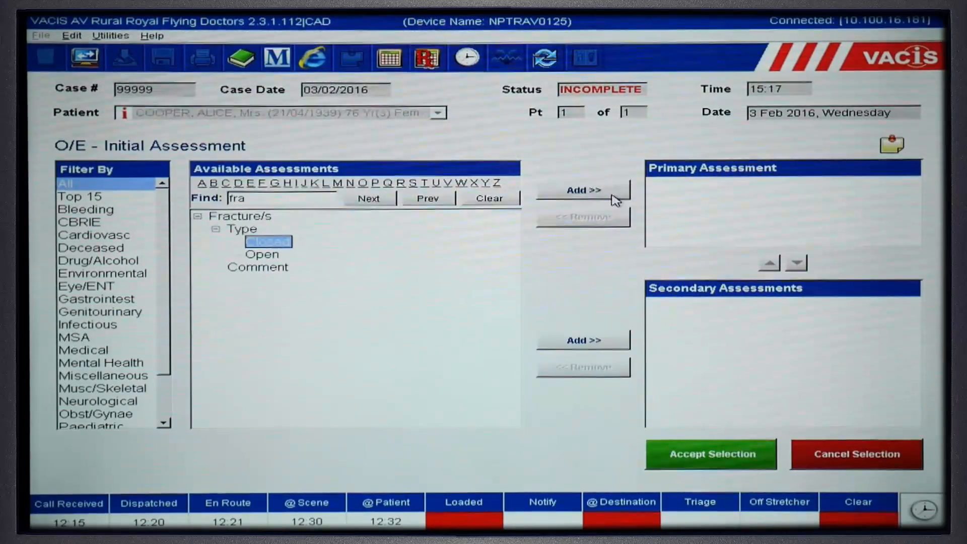
pyautogui.click(616, 201)
pyautogui.doubleClick(256, 267)
pyautogui.write('Wrist L)')
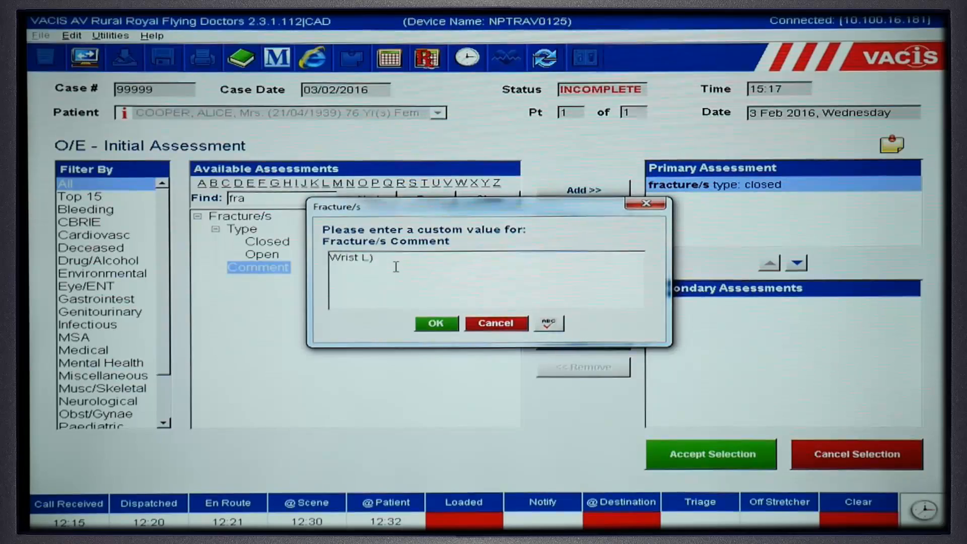
pyautogui.press('Return')
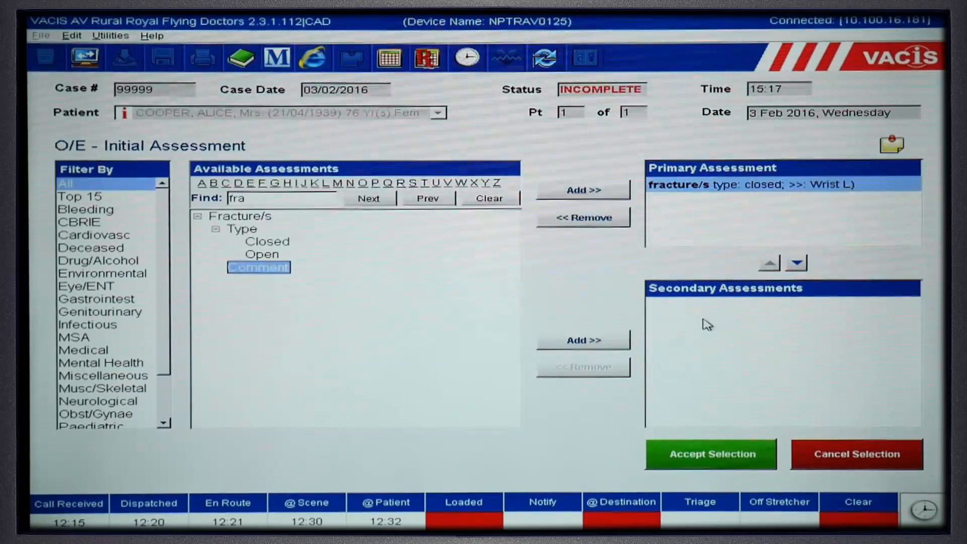
pyautogui.click(731, 461)
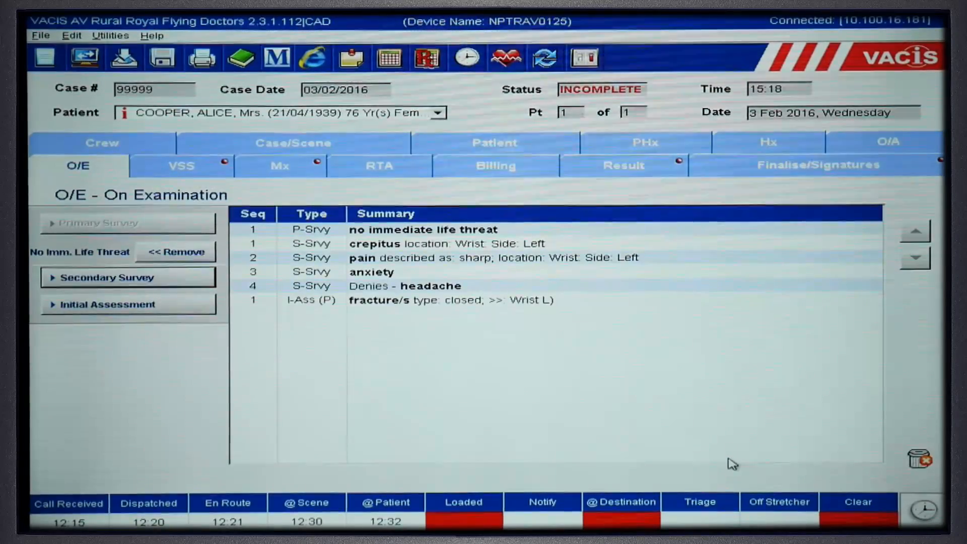
# Start the first vital signs survey at 12:40 with the patient position set to Sitting
pyautogui.click(186, 176)
pyautogui.click(170, 218)
pyautogui.write('12:40')
pyautogui.click(232, 234)
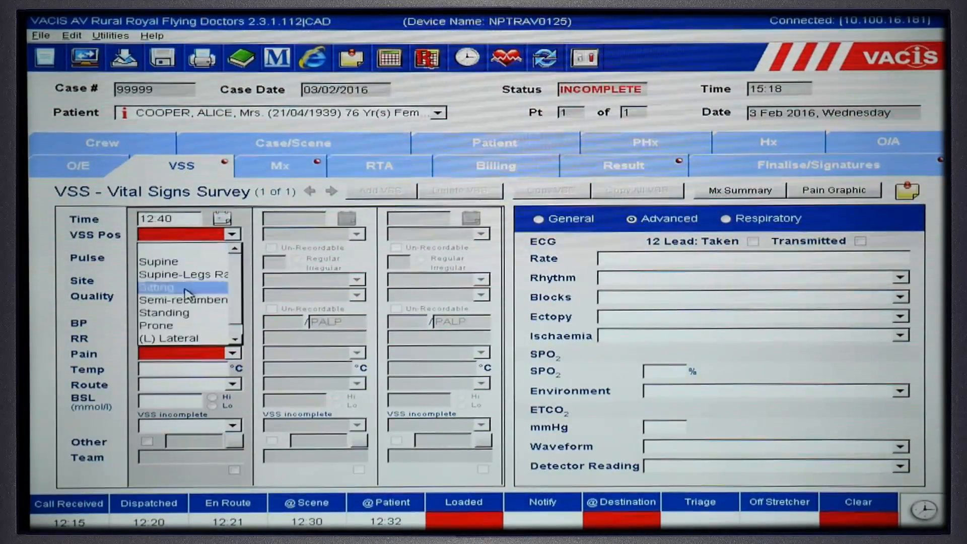
pyautogui.click(187, 288)
# Record a regular radial pulse of 84 and a blood pressure of 150/90 for the 12:40 survey
pyautogui.press('Tab')
pyautogui.write('84')
pyautogui.click(172, 259)
pyautogui.click(232, 280)
pyautogui.click(201, 304)
pyautogui.click(158, 322)
pyautogui.write('15090')
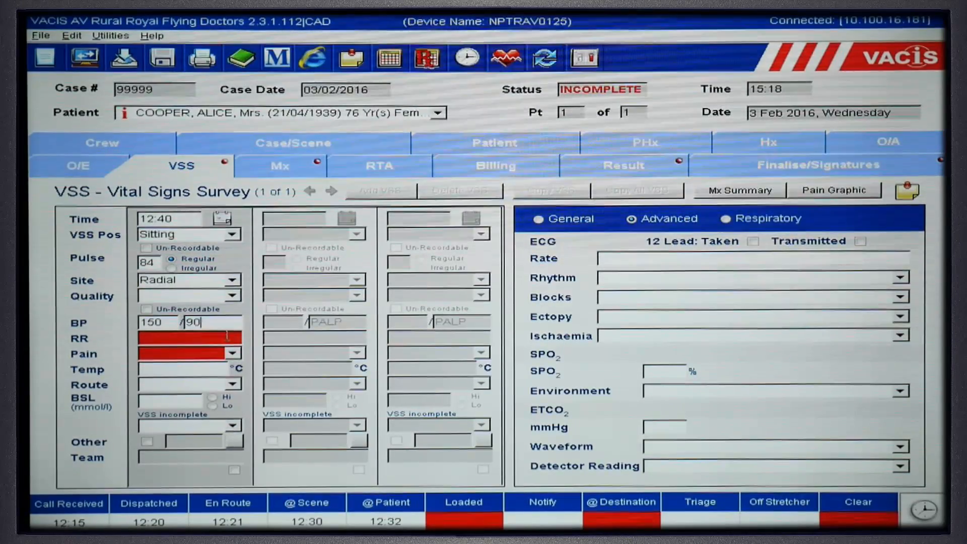
# Record respiratory rate 16, pain 6 of 10 and a tympanic temperature of 37.4 °C for the 12:40 survey
pyautogui.write('16')
pyautogui.click(232, 354)
pyautogui.click(195, 458)
pyautogui.click(181, 368)
pyautogui.write('37.4')
pyautogui.click(232, 384)
pyautogui.click(210, 395)
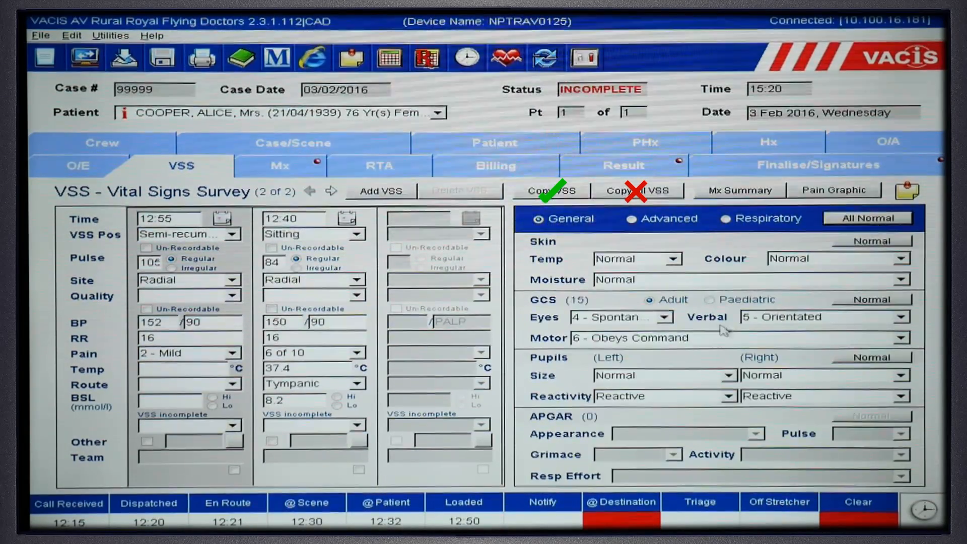
# Enter the 12:55 survey's advanced readings: ECG rate 105, Sinus Tachycardia, and SPO2 96% on Room Air
pyautogui.click(646, 221)
pyautogui.click(654, 259)
pyautogui.write('105')
pyautogui.click(900, 277)
pyautogui.click(736, 320)
pyautogui.click(669, 370)
pyautogui.write('96')
pyautogui.click(900, 390)
pyautogui.click(794, 417)
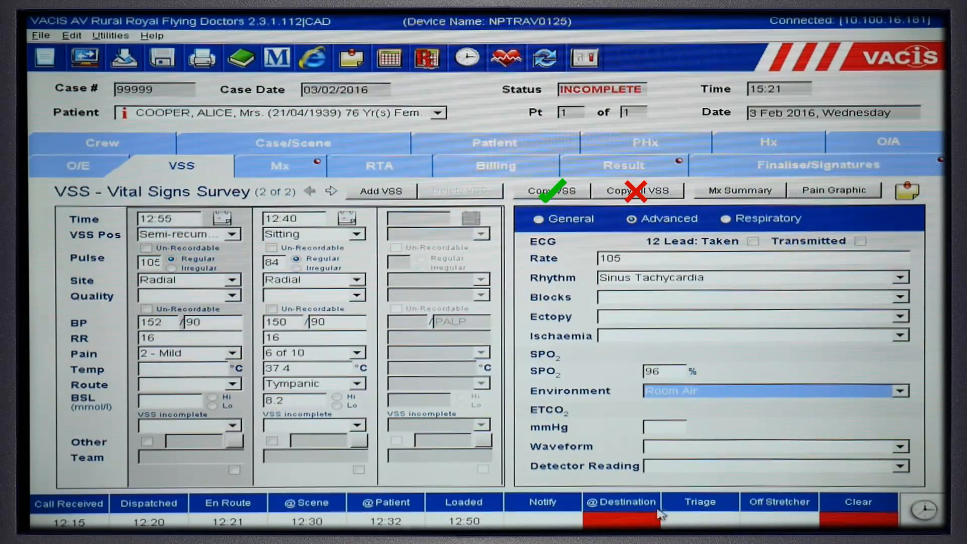
# Add Reassurance Provided at 12:55 to the patient's management
pyautogui.click(278, 167)
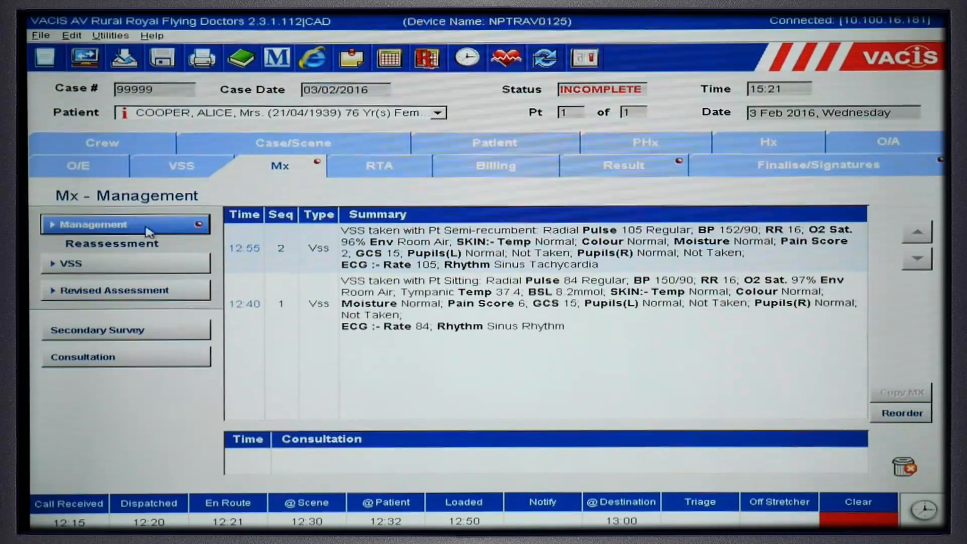
pyautogui.click(204, 224)
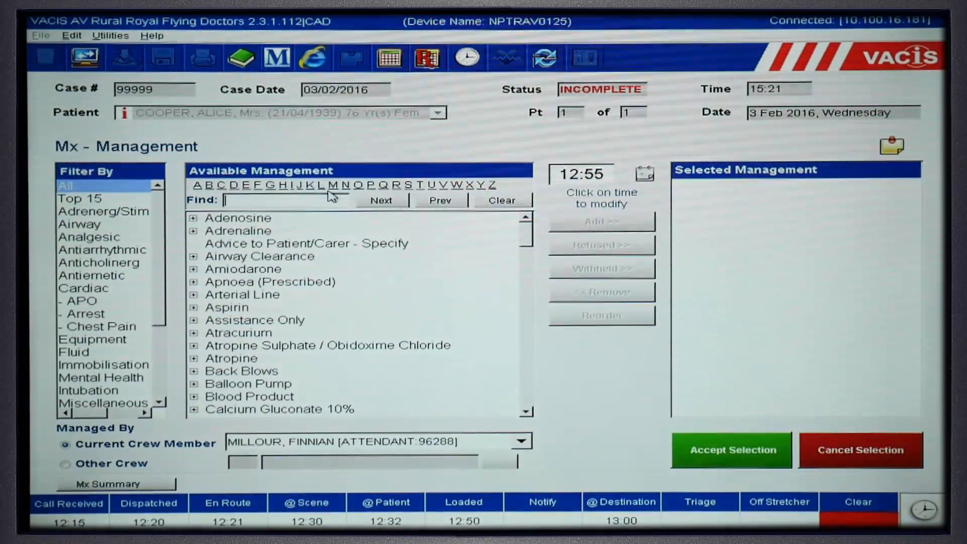
pyautogui.write('Rea')
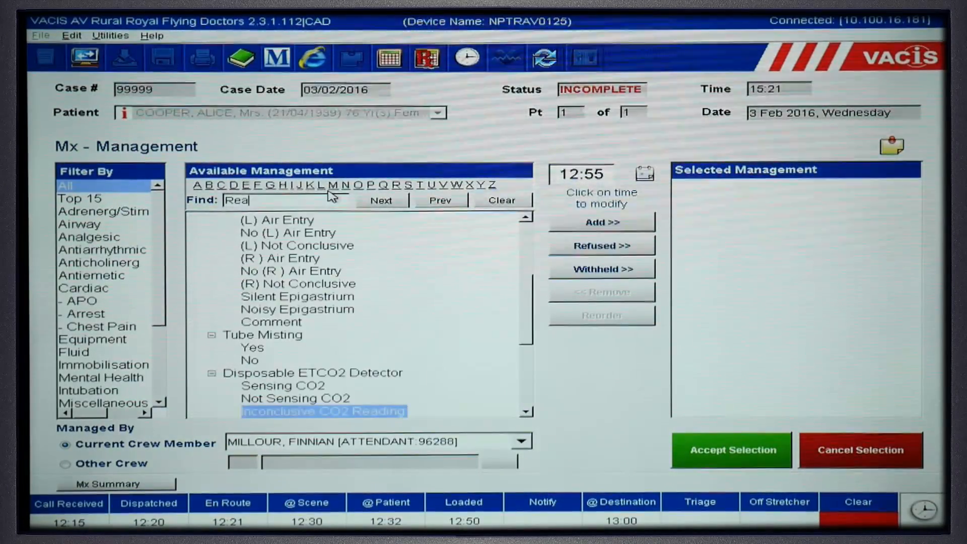
pyautogui.write('ss')
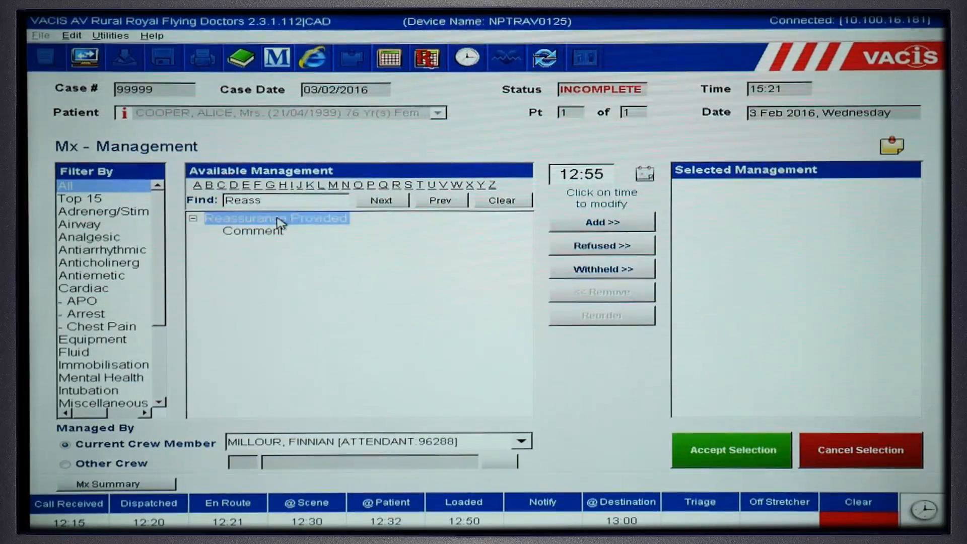
# Add a 3 ml stat dose of Methoxyflurane at 12:55 to the management and accept the selection
pyautogui.write('Methoxy')
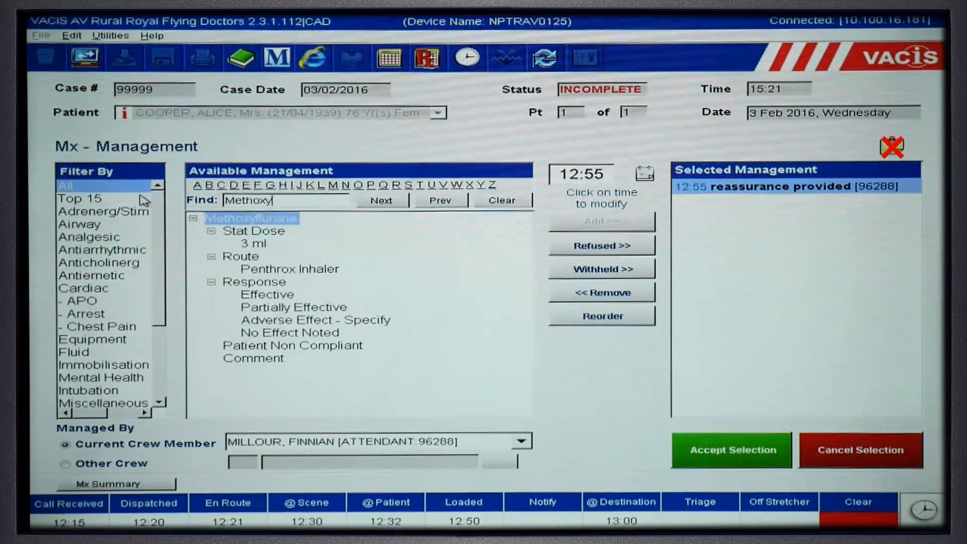
pyautogui.click(255, 243)
pyautogui.click(625, 220)
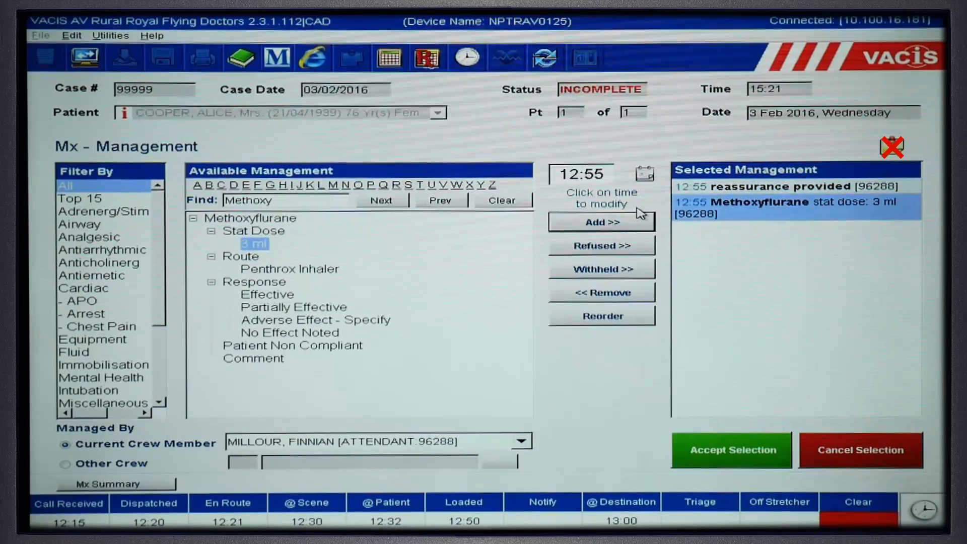
pyautogui.click(734, 452)
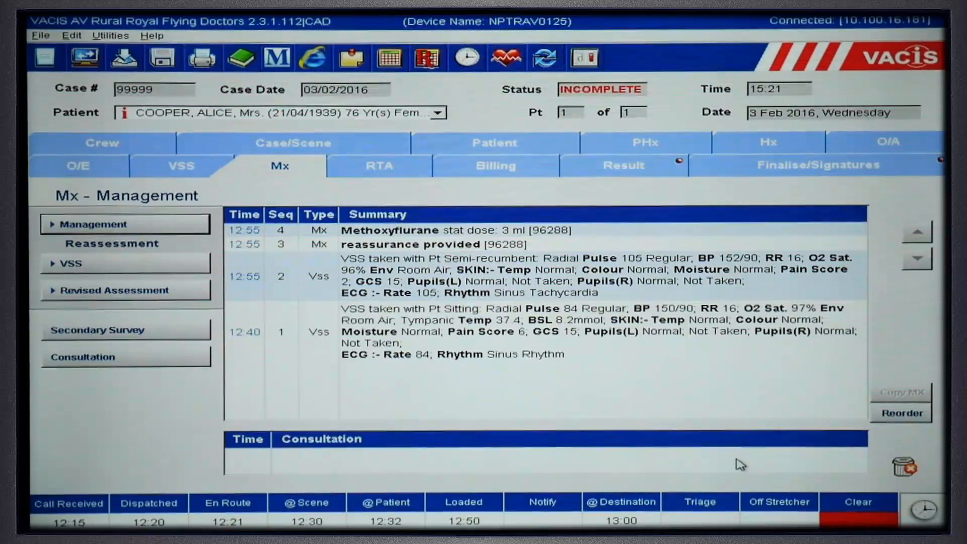
# Look over the road traffic accident form and the available billing types in the billing form
pyautogui.click(386, 162)
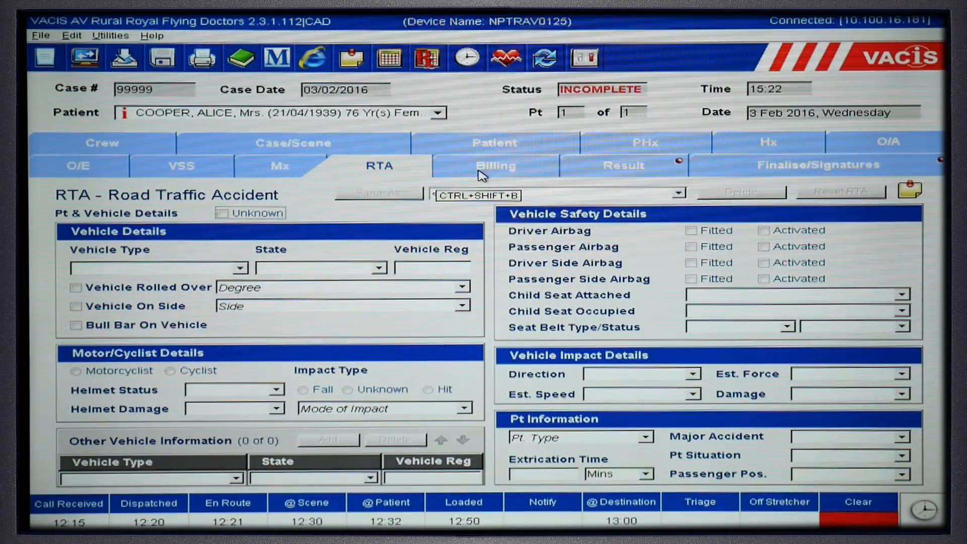
pyautogui.click(481, 171)
pyautogui.click(255, 242)
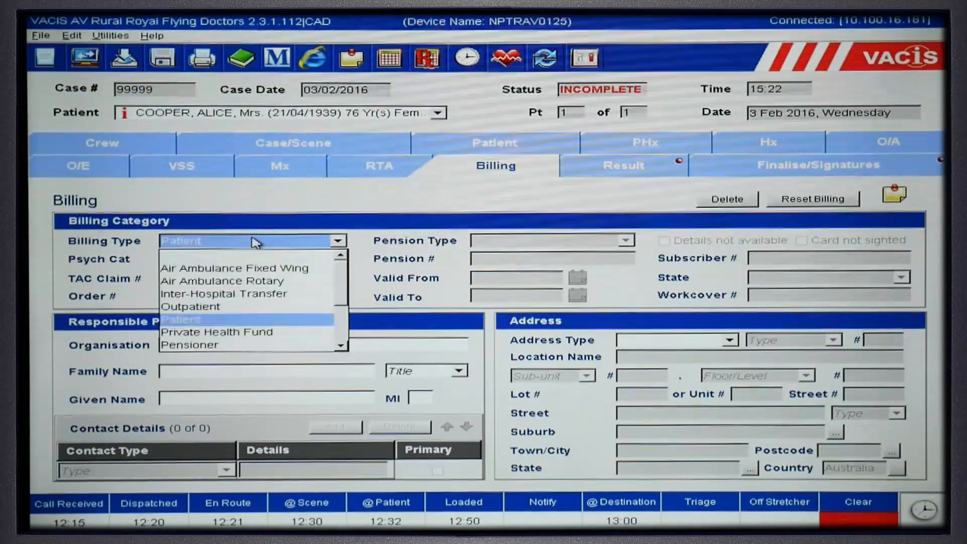
pyautogui.click(248, 332)
pyautogui.click(428, 287)
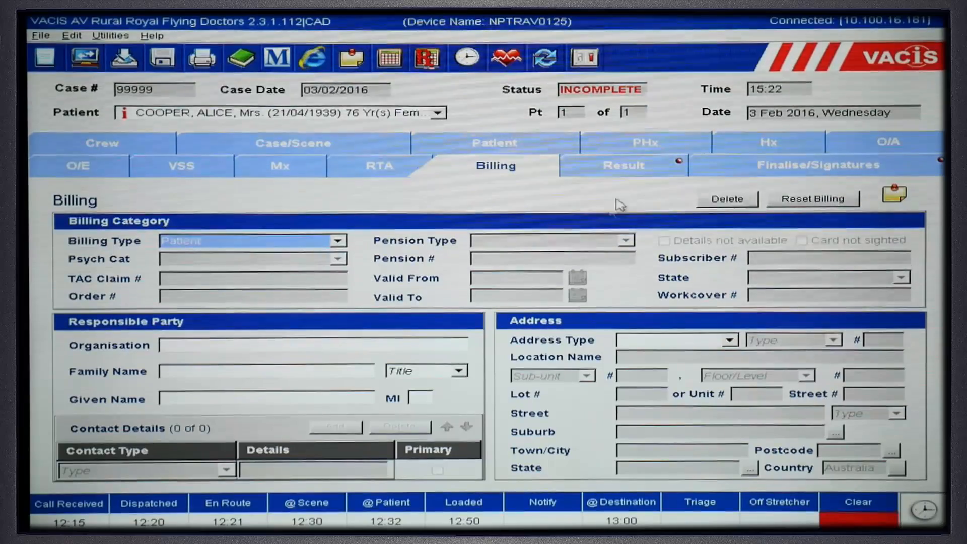
# Set the primary final assessment in the result to a closed fracture with the comment "L) Wrist"
pyautogui.click(637, 172)
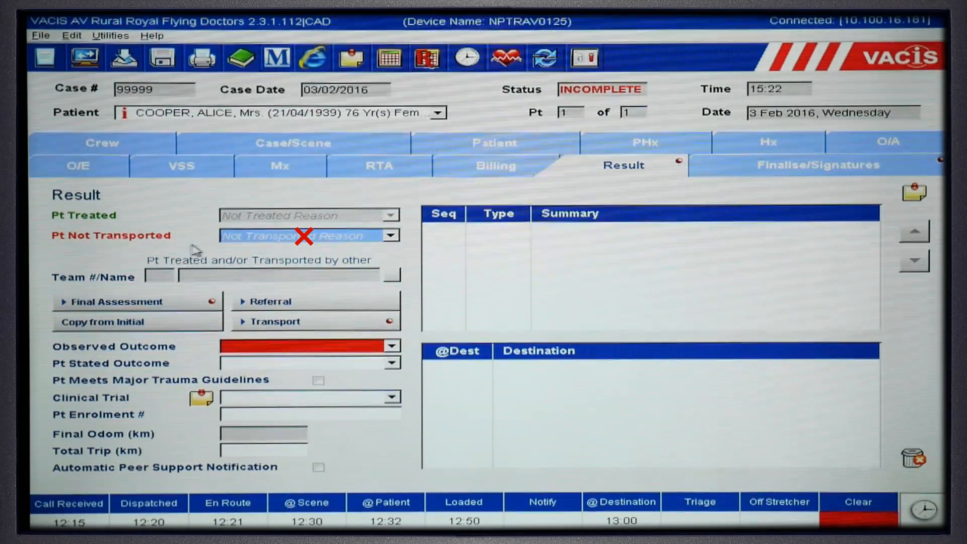
pyautogui.click(170, 307)
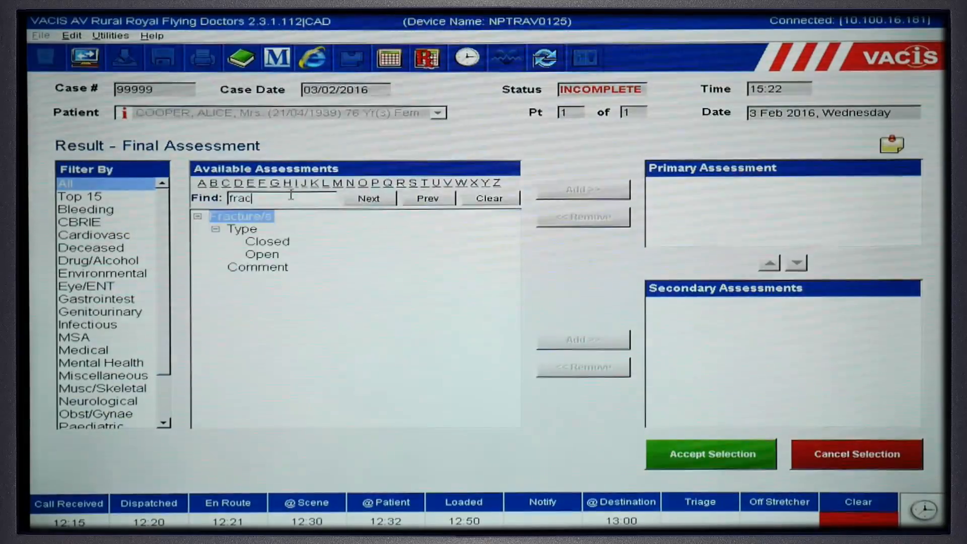
pyautogui.click(267, 241)
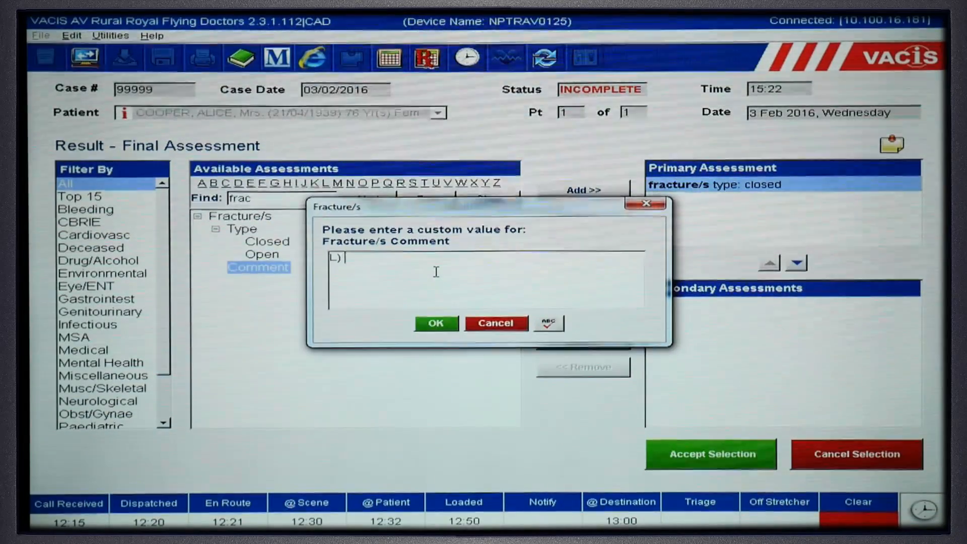
pyautogui.write('Wrist')
pyautogui.click(431, 324)
# Change the final assessment's fracture comment to "? L) Wrist"
pyautogui.doubleClick(724, 189)
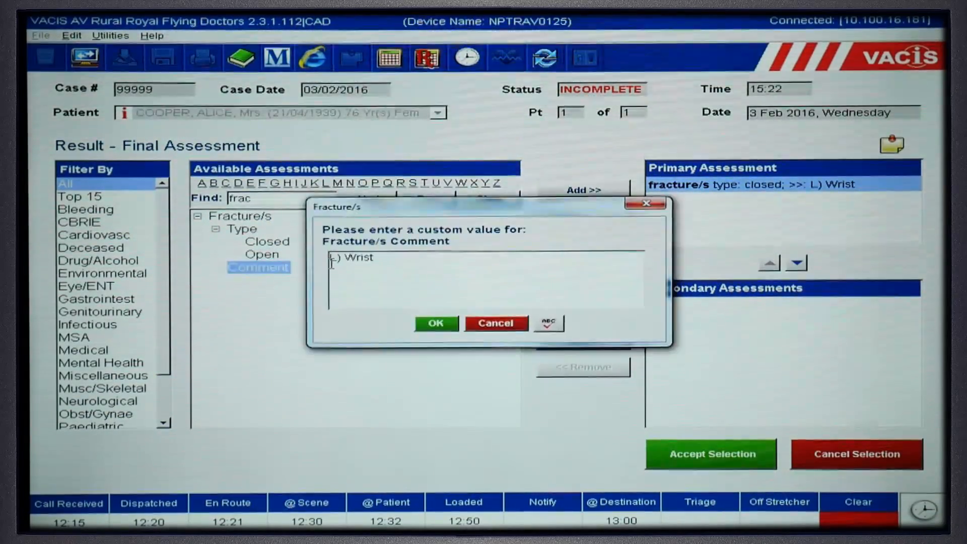
pyautogui.click(331, 258)
pyautogui.write('?')
pyautogui.click(436, 324)
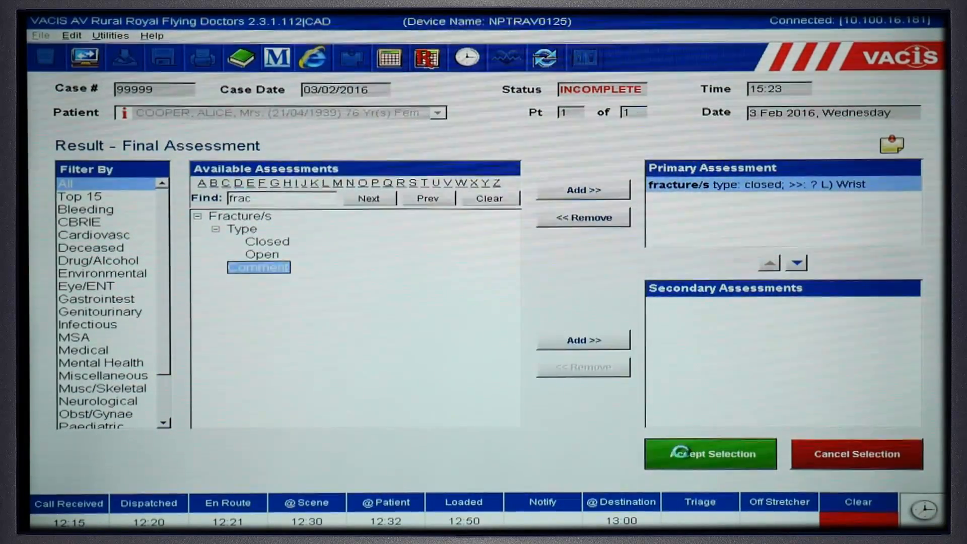
# Accept the final assessment and set the transport code to 3 - Non-Acute in the result's transport details
pyautogui.click(681, 452)
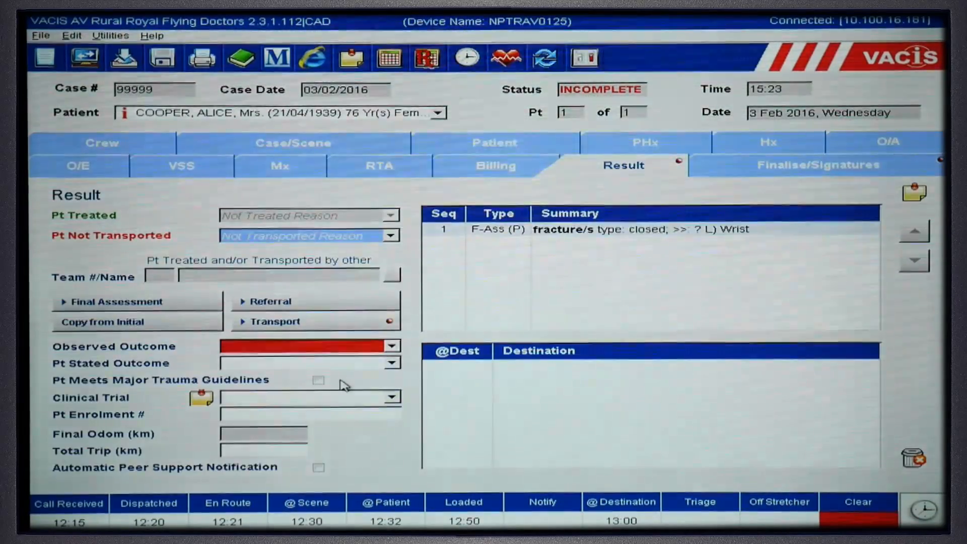
pyautogui.click(320, 324)
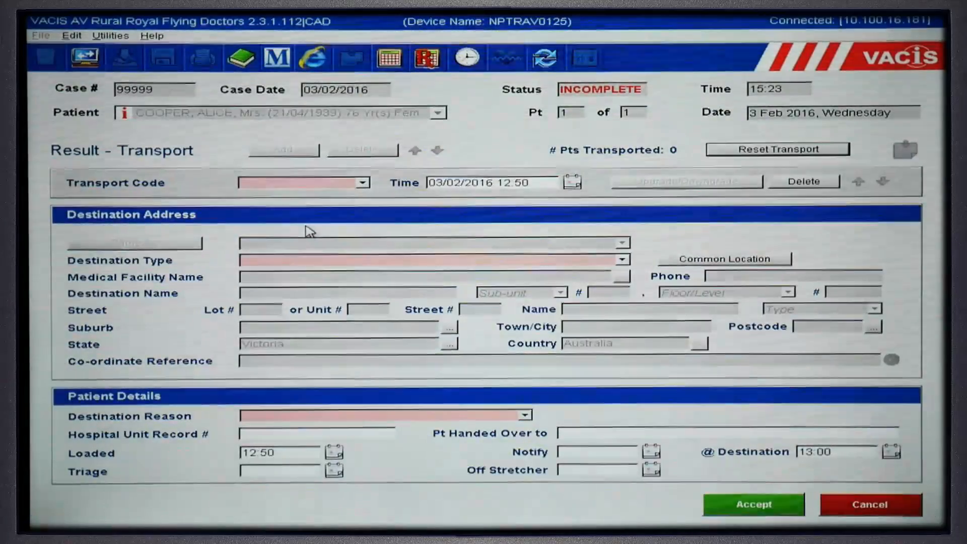
pyautogui.click(314, 180)
pyautogui.click(302, 238)
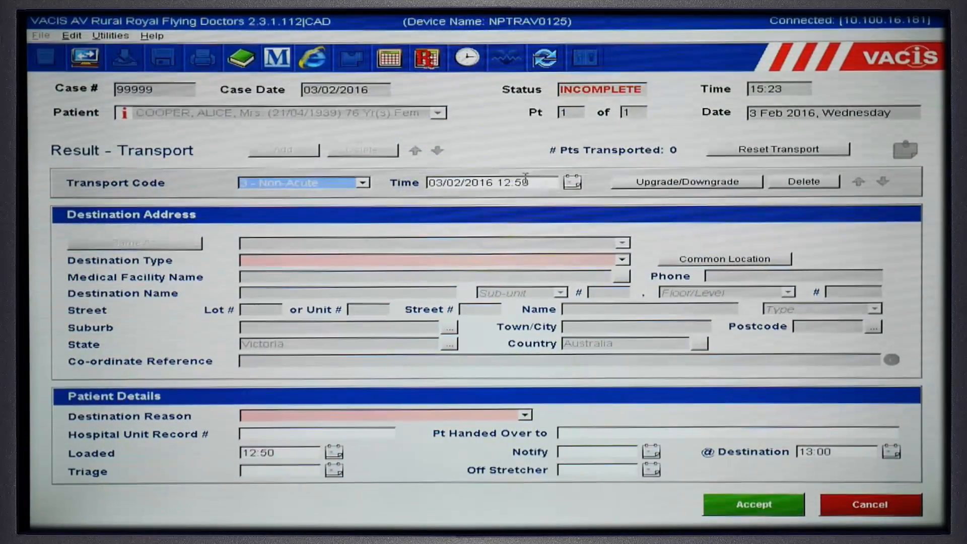
# Set the transport destination type to Hospital - A&E and the medical facility to Royal Melbourne Hospital City Campus <A&E>
pyautogui.click(523, 257)
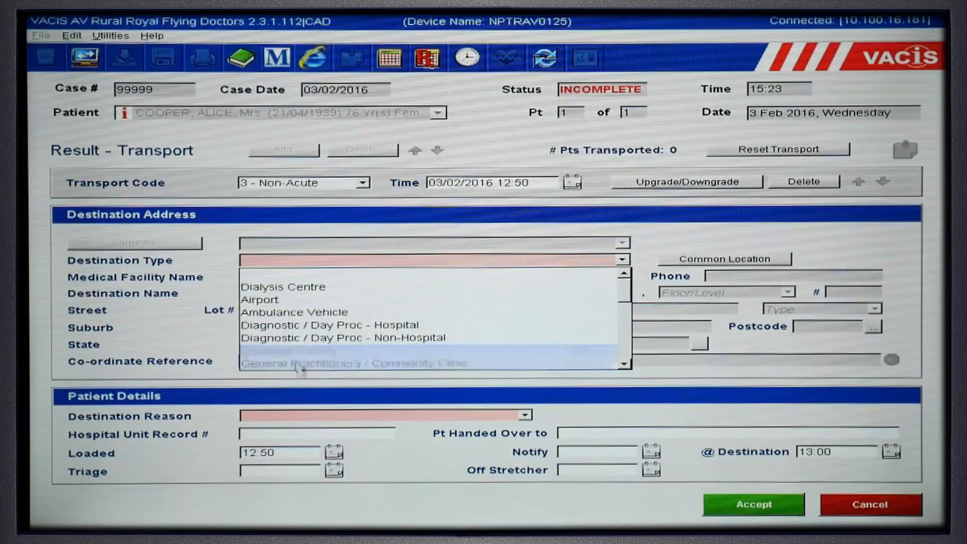
pyautogui.scroll(-2, 308, 356)
pyautogui.scroll(-1, 309, 356)
pyautogui.click(328, 272)
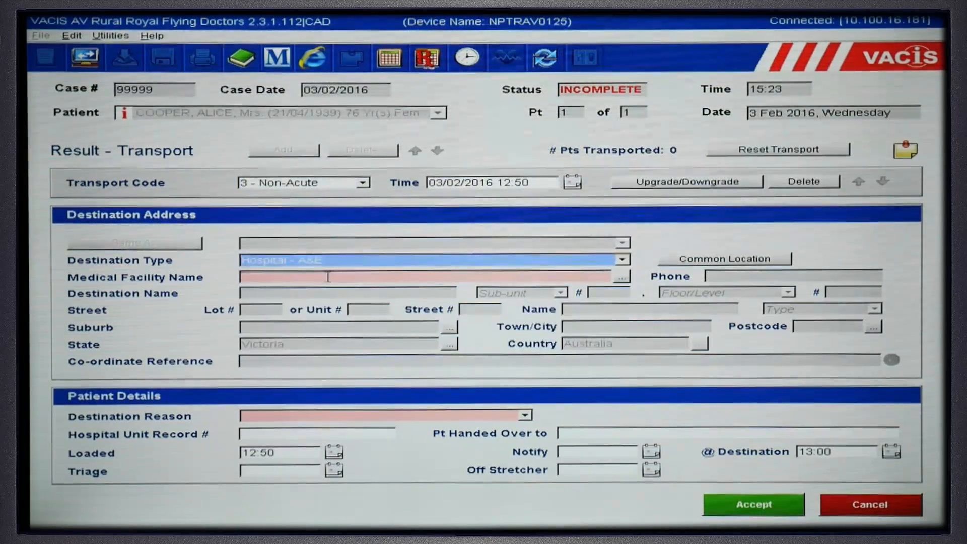
pyautogui.click(328, 277)
pyautogui.write('Royal M')
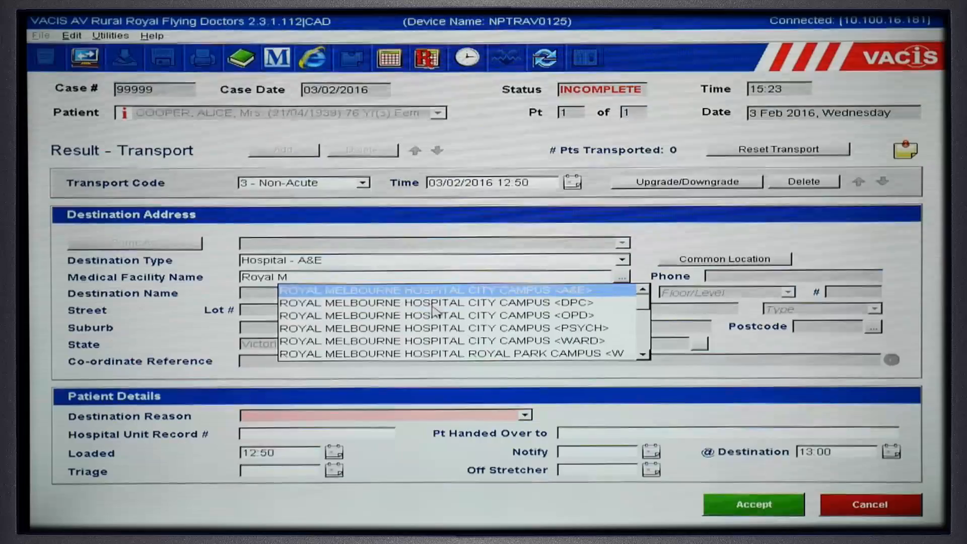
pyautogui.click(537, 290)
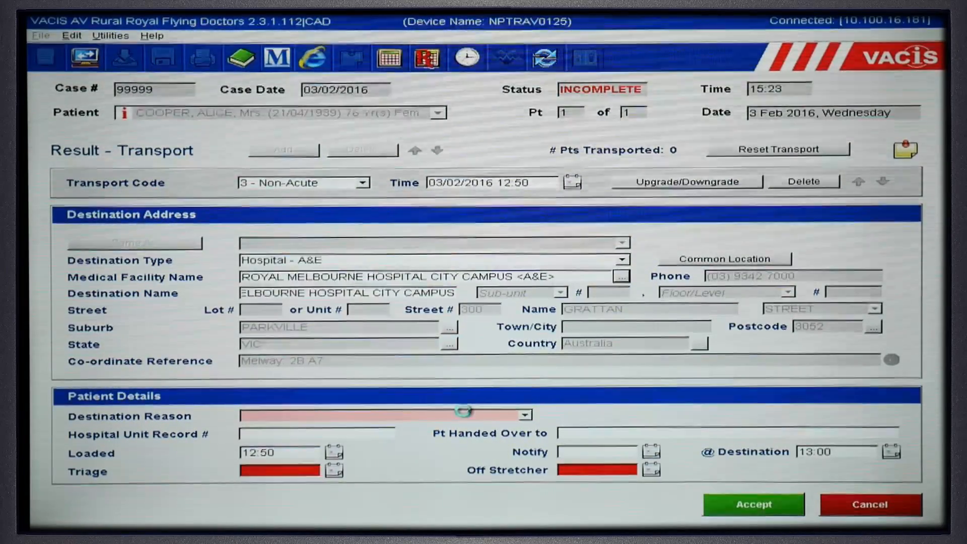
# Set the destination reason to Pt PHx at Destination and accept the transport details
pyautogui.click(463, 411)
pyautogui.scroll(-1, 393, 403)
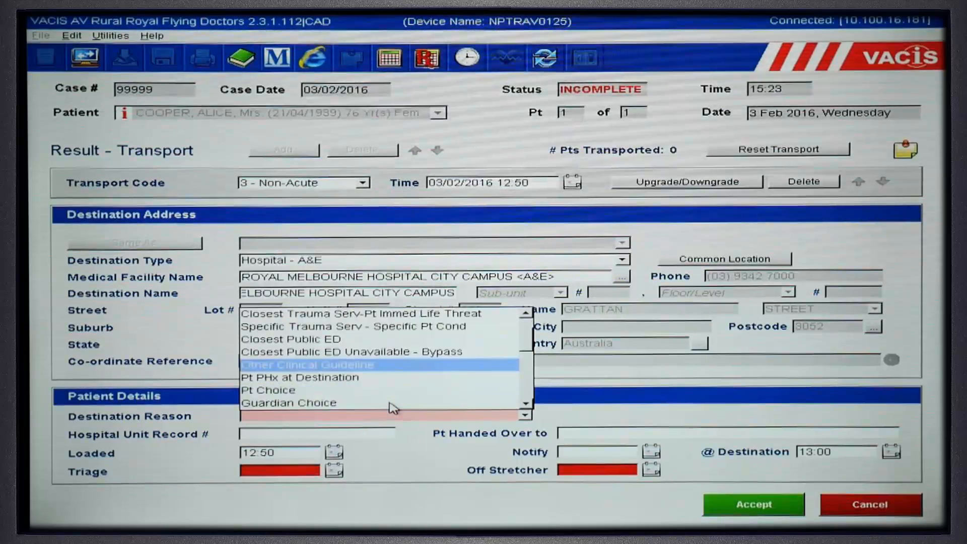
pyautogui.click(340, 379)
pyautogui.click(741, 504)
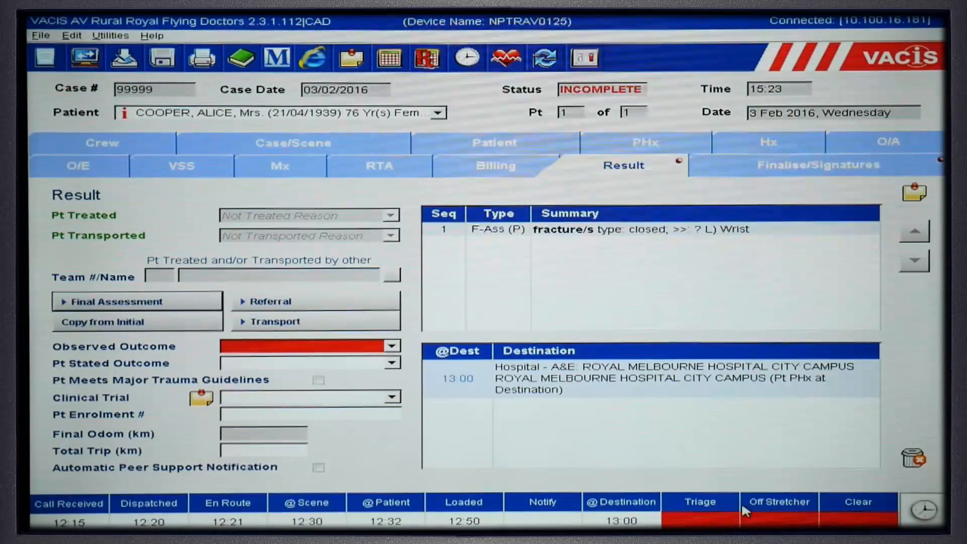
# Set the observed outcome to Improved and the total trip to 25 km in the result
pyautogui.click(270, 346)
pyautogui.click(261, 384)
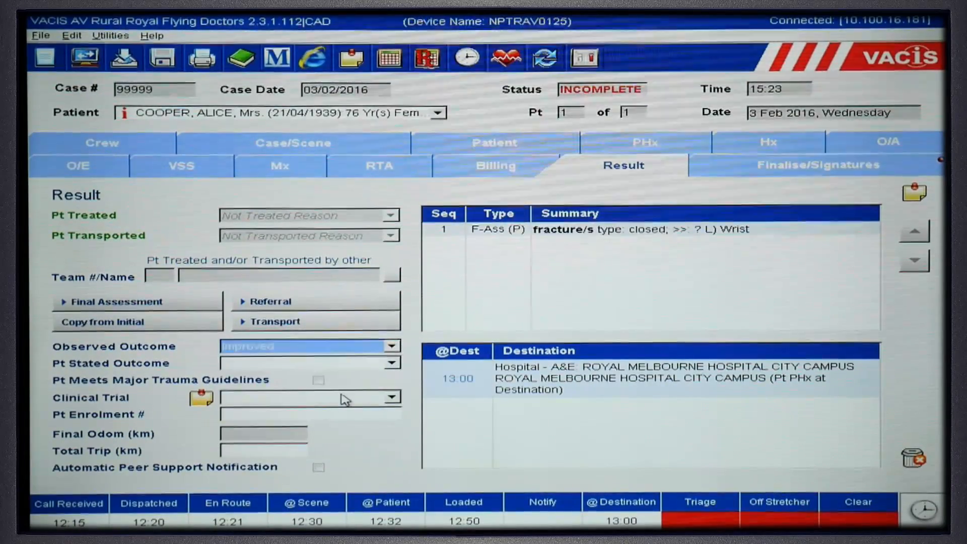
pyautogui.click(265, 454)
pyautogui.write('25')
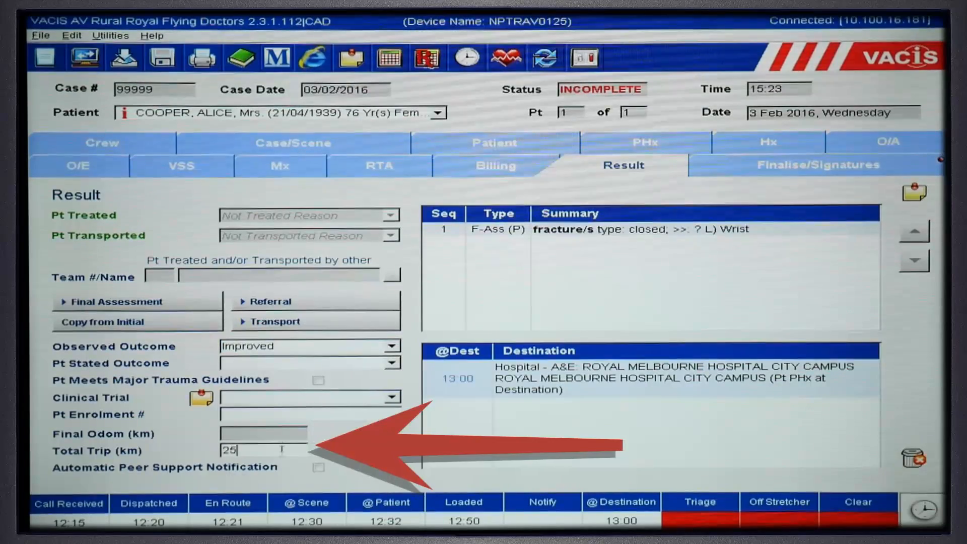
# Enter the triage time as 13:10 and the off stretcher time as 13:30
pyautogui.click(720, 519)
pyautogui.write('1310')
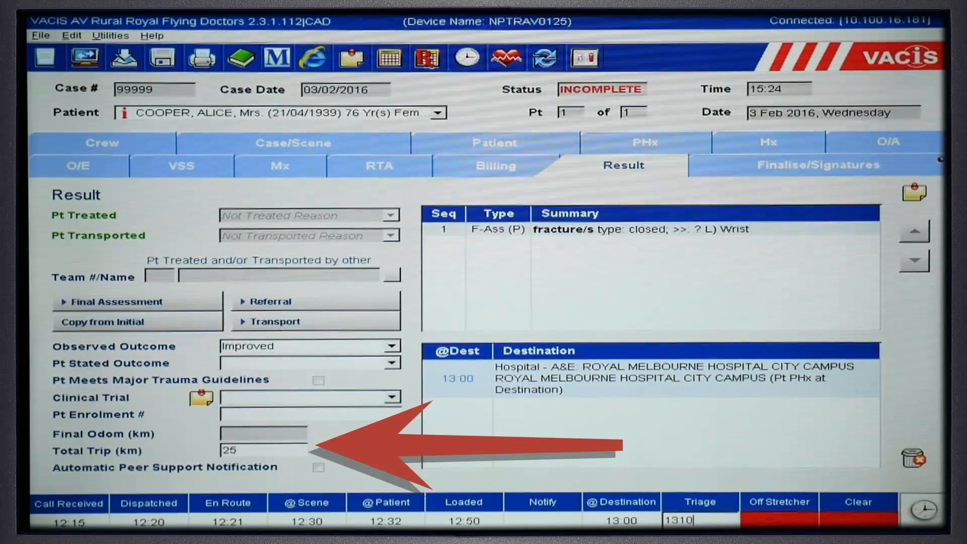
pyautogui.press('Tab')
pyautogui.write('1330')
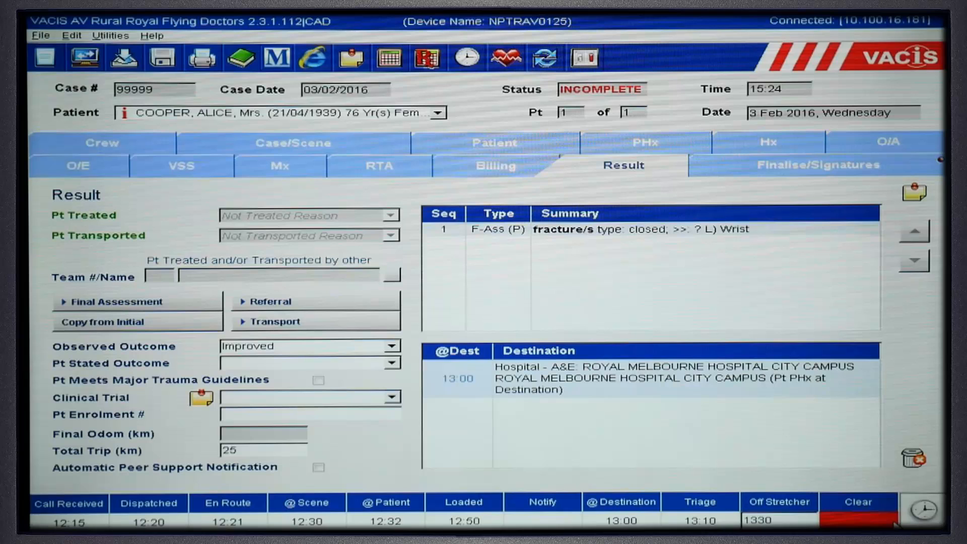